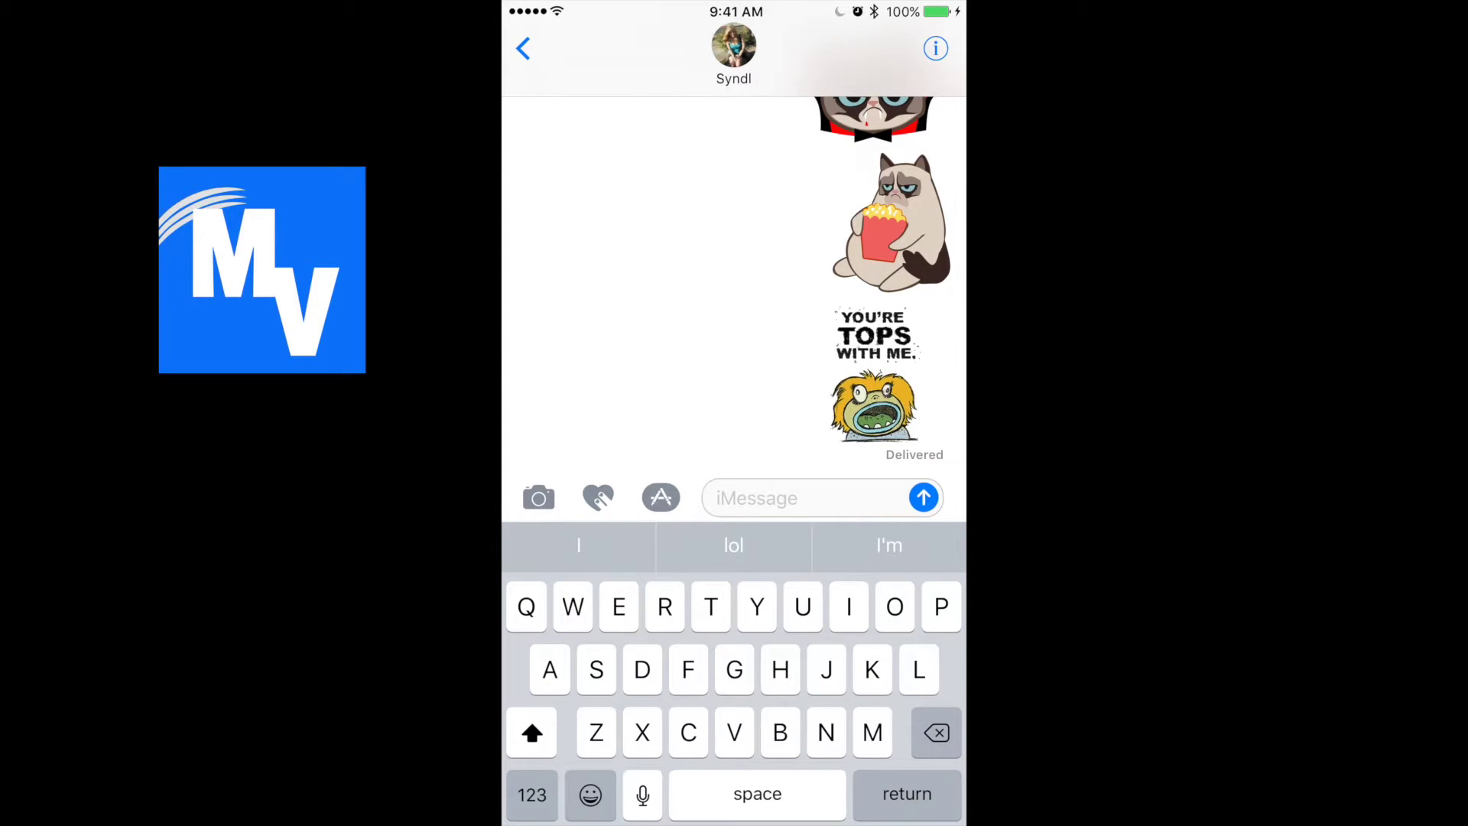
Step: Swipe the sticker-app drawer past Grumpy Cat to Mickey & Friends and pick a Mickey sticker
{"action": "left_click", "coordinate": [661, 496]}
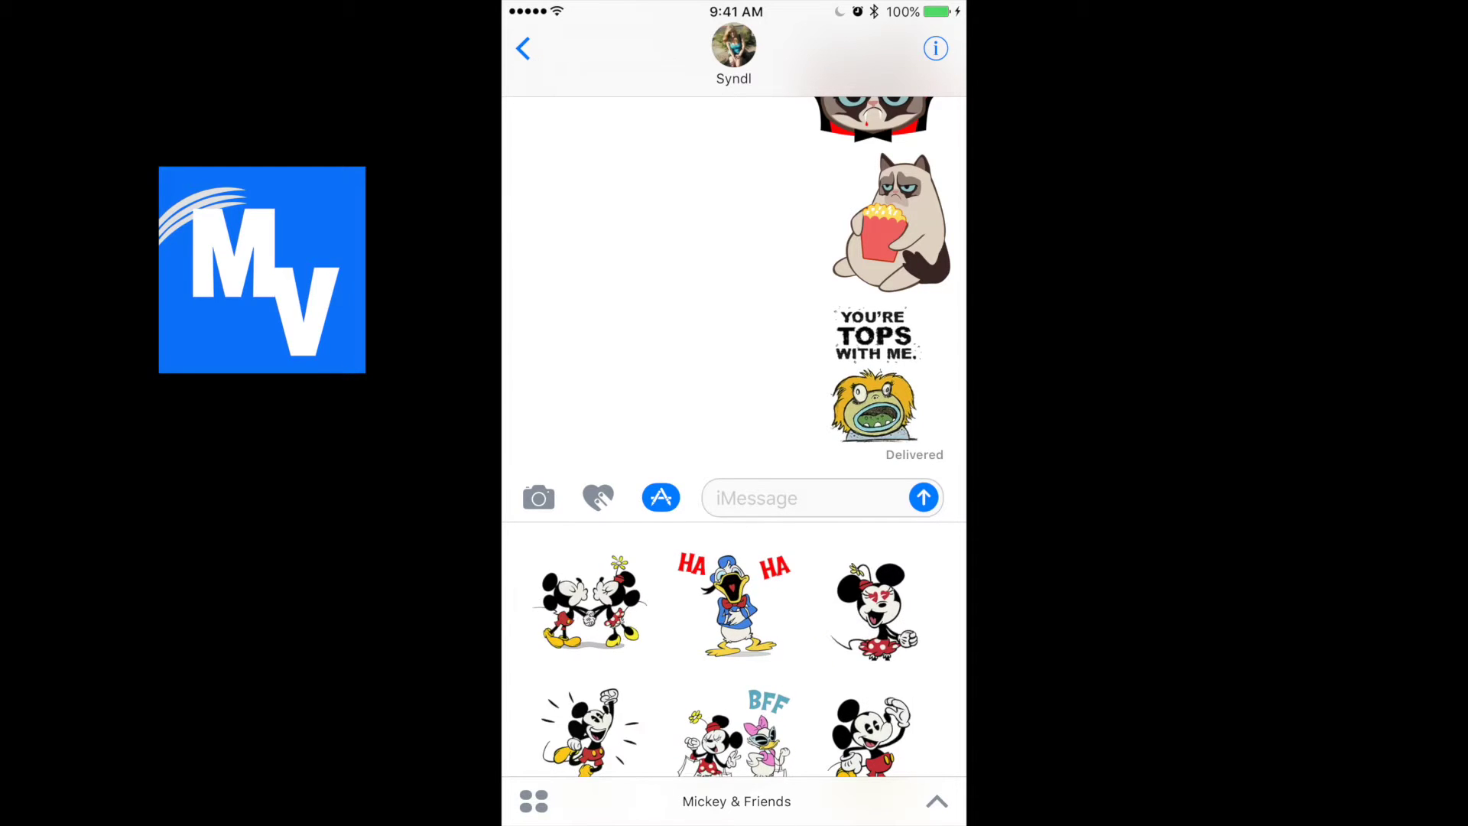
{"action": "left_click_drag", "start_coordinate": [895, 665], "coordinate": [573, 666]}
{"action": "left_click_drag", "start_coordinate": [894, 665], "coordinate": [573, 665]}
{"action": "left_click_drag", "start_coordinate": [895, 665], "coordinate": [573, 665]}
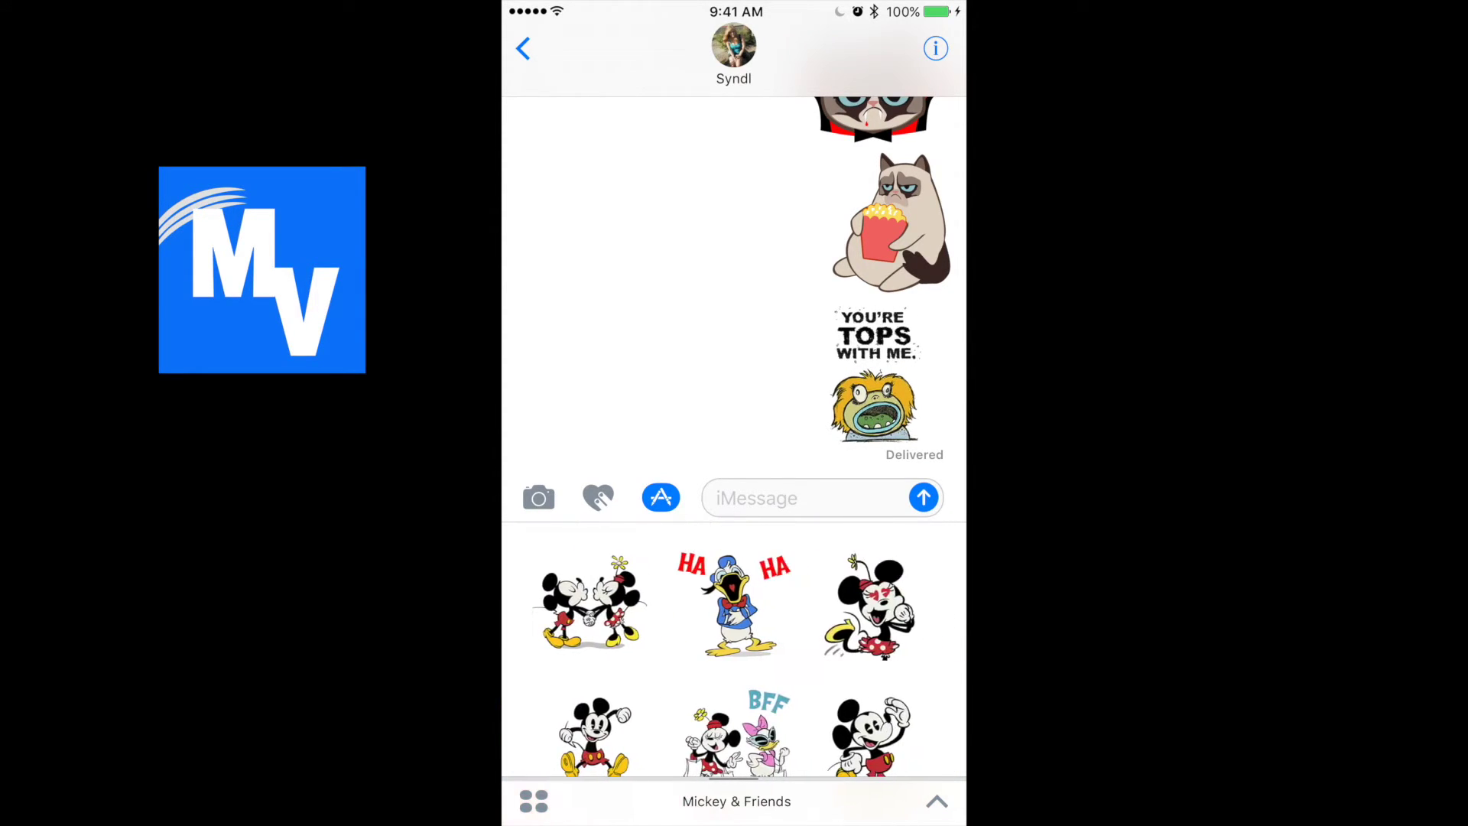
{"action": "left_click_drag", "start_coordinate": [734, 711], "coordinate": [733, 574]}
{"action": "scroll", "coordinate": [734, 642], "scroll_direction": "up", "scroll_amount": 1}
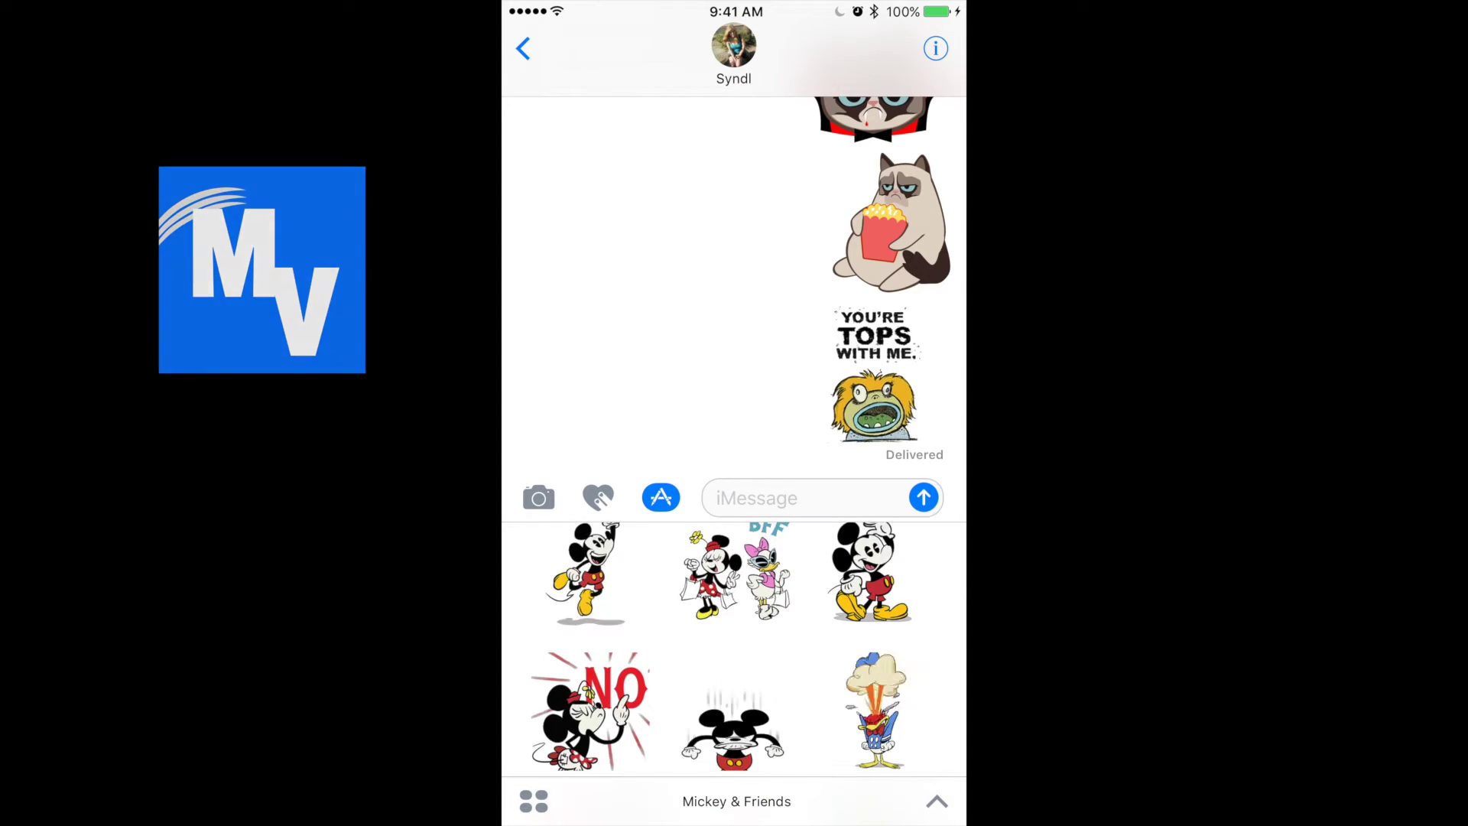
{"action": "left_click", "coordinate": [590, 573]}
Step: Send the selected Mickey Mouse sticker with the send arrow
{"action": "left_click", "coordinate": [922, 497]}
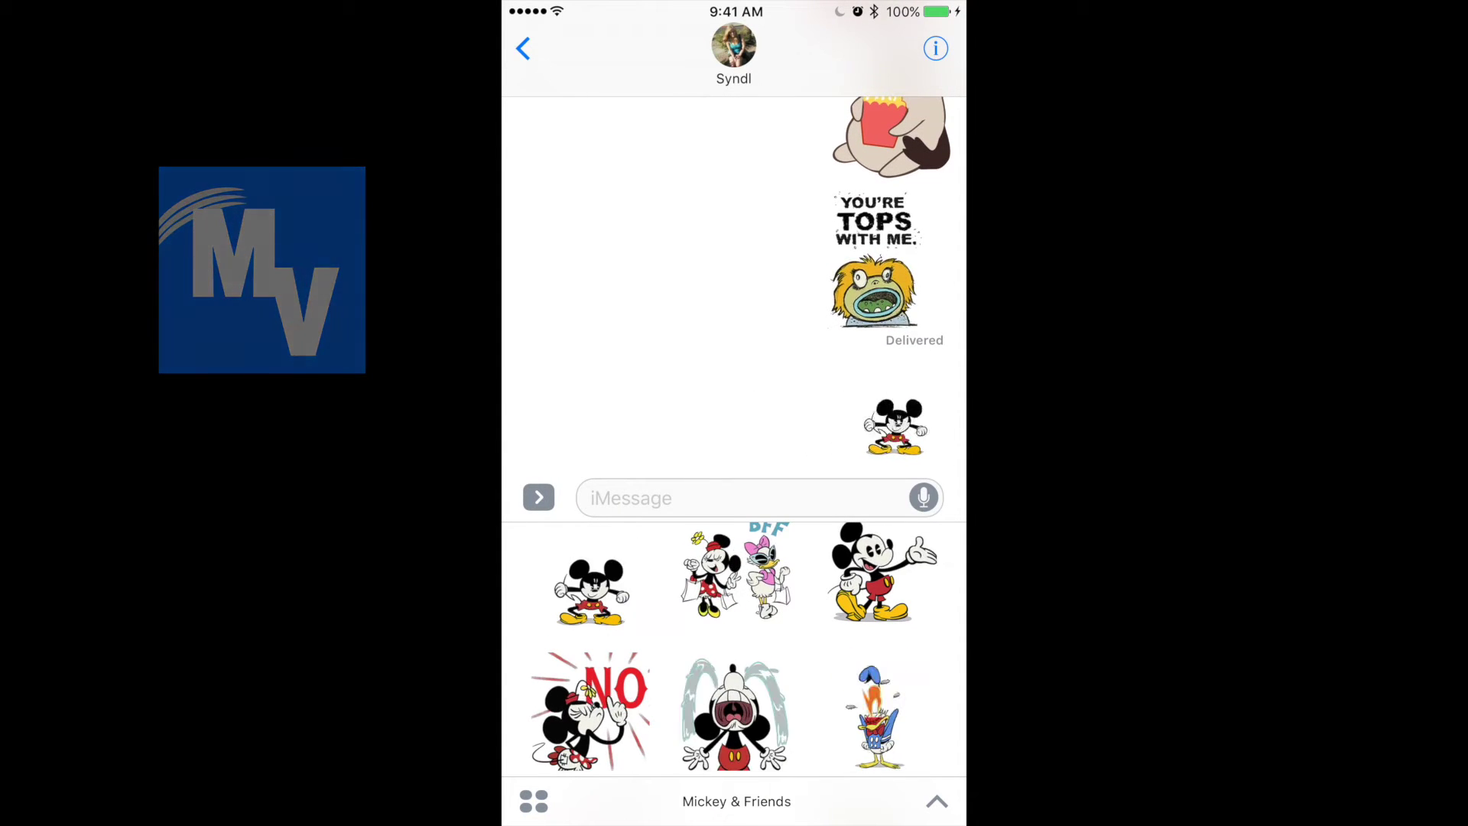